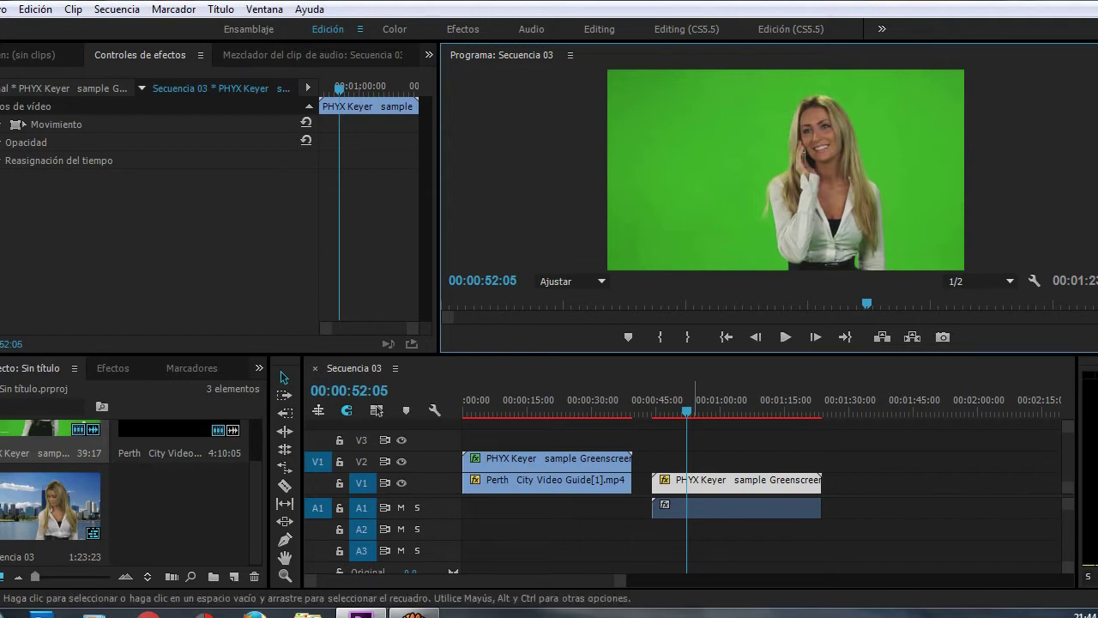
Delete the second PHYX Keyer clip's A1 audio and play the sequence from about 00:00:46:00
left_click_drag(686, 402, 660, 402)
left_click(687, 507)
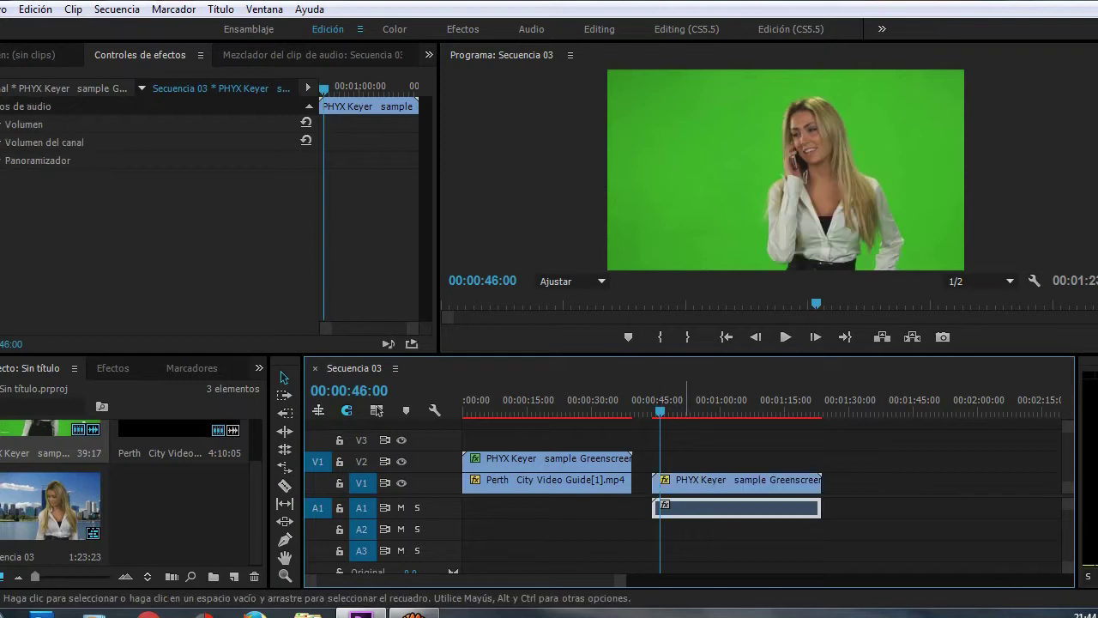
key("Delete")
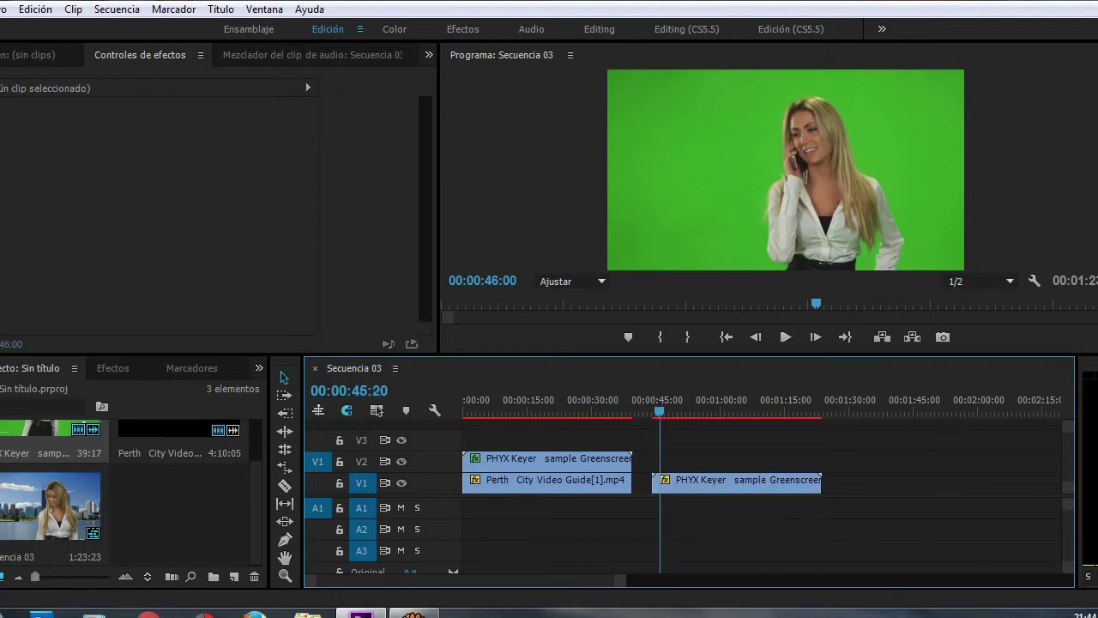
key("space")
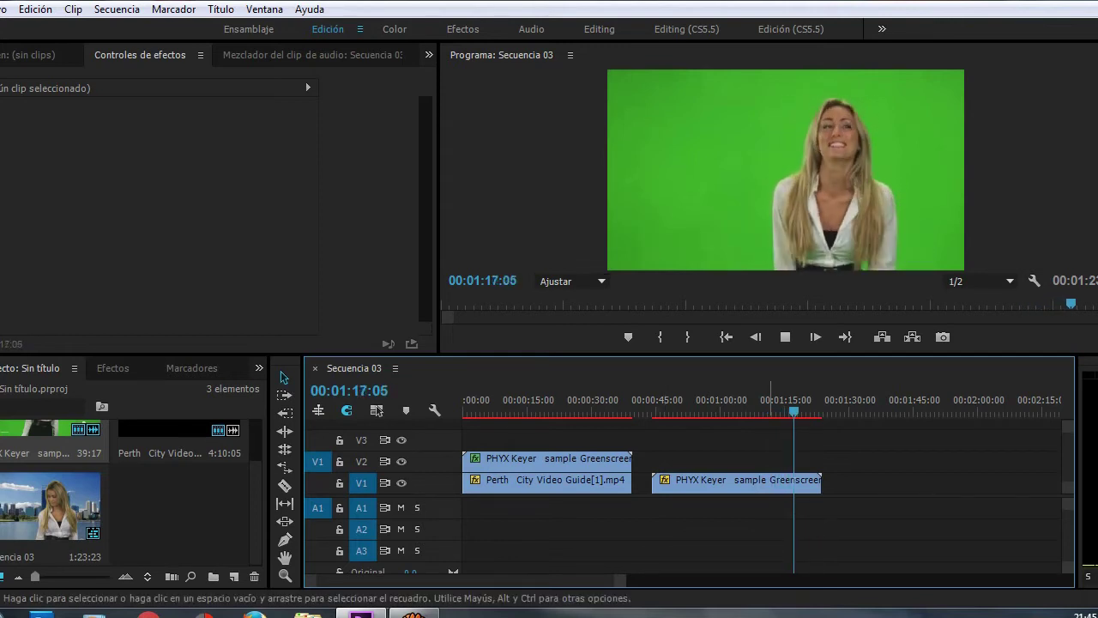
Stop playback and return the playhead to the start of Secuencia 03
left_click_drag(796, 411, 667, 411)
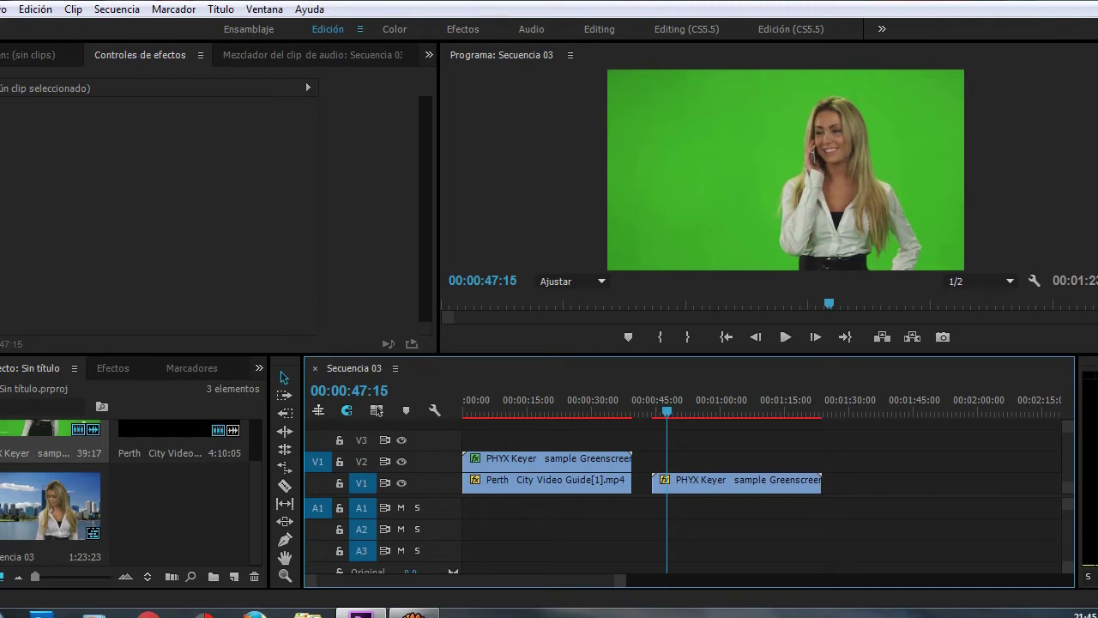
key("Home")
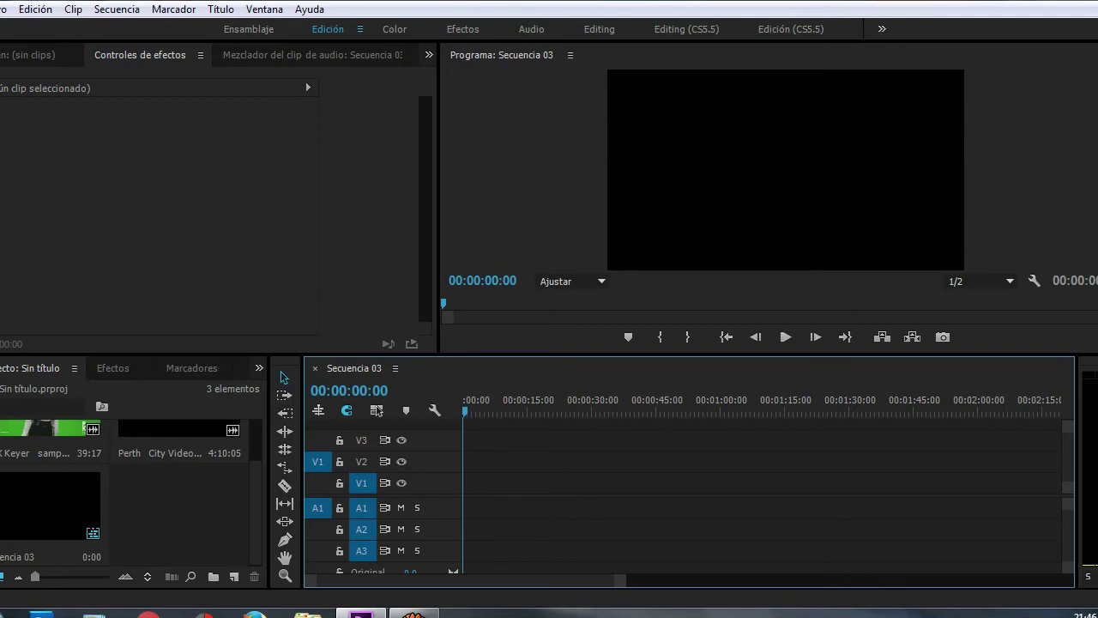
Insert the PHYX Keyer greenscreen clip at the sequence start, keeping the existing sequence settings
key("shift+1")
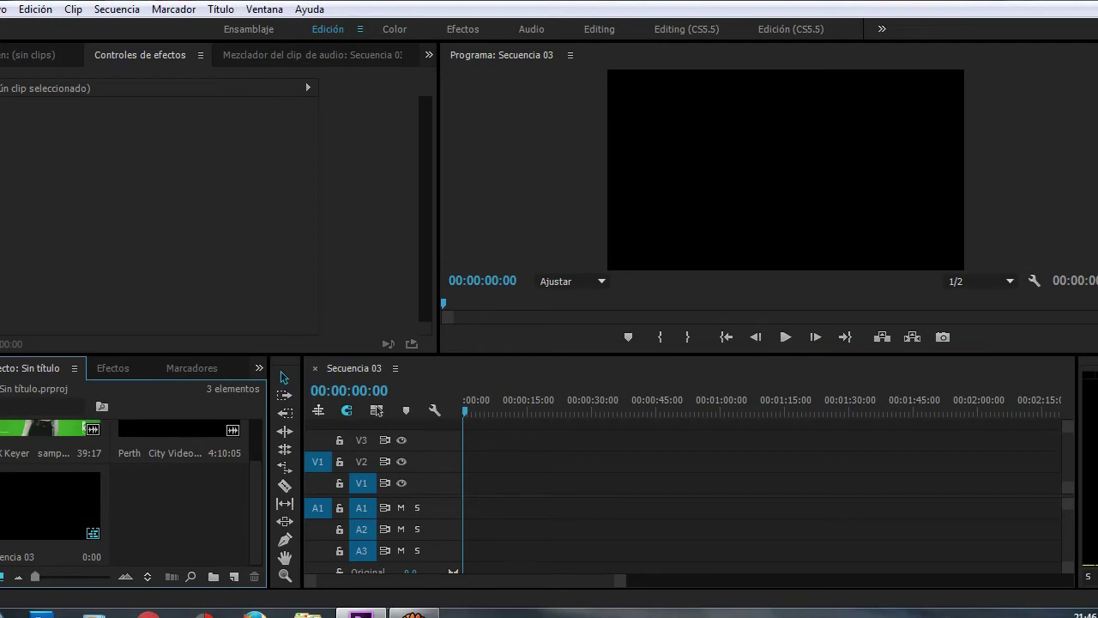
left_click(13, 439)
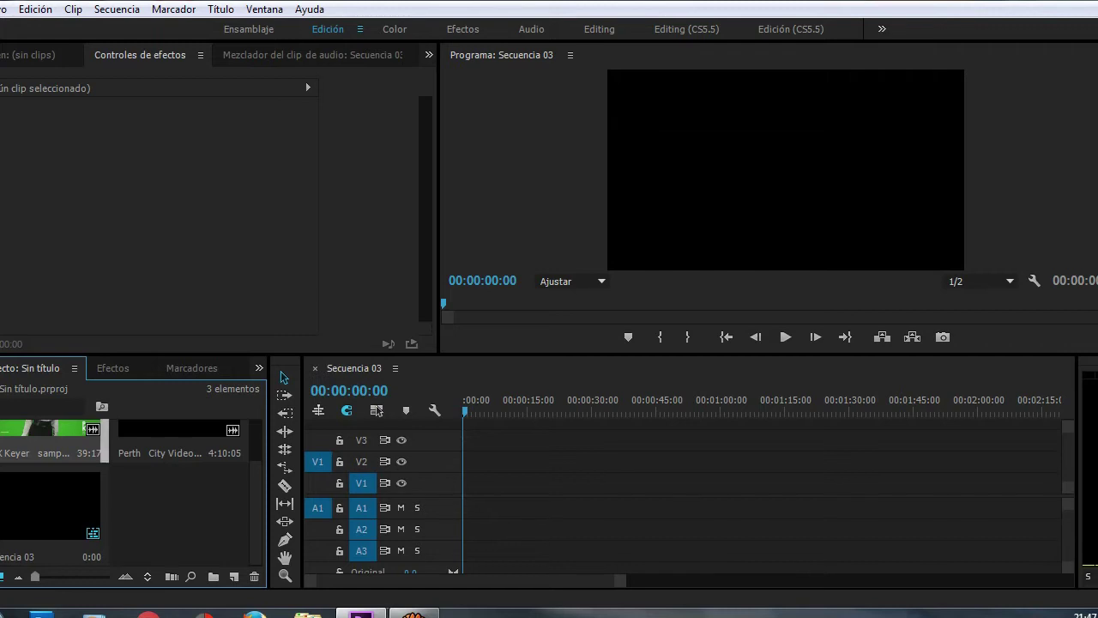
key("period")
left_click_drag(515, 496, 515, 465)
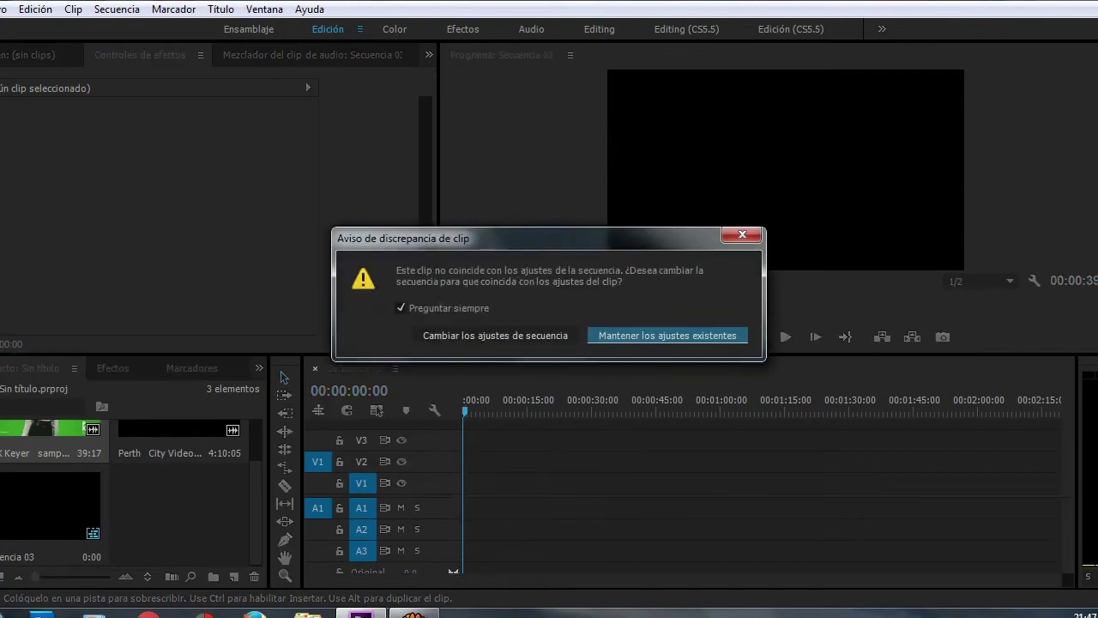
key("Return")
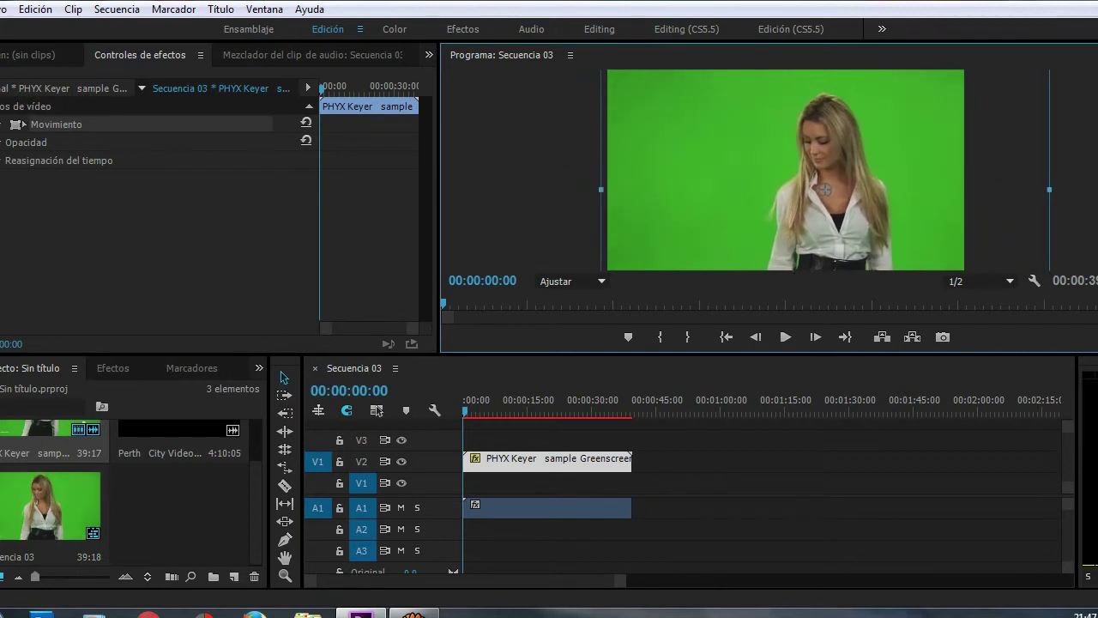
Delete the greenscreen clip's A1 audio and place Perth City Video Guide on V1
left_click(546, 507)
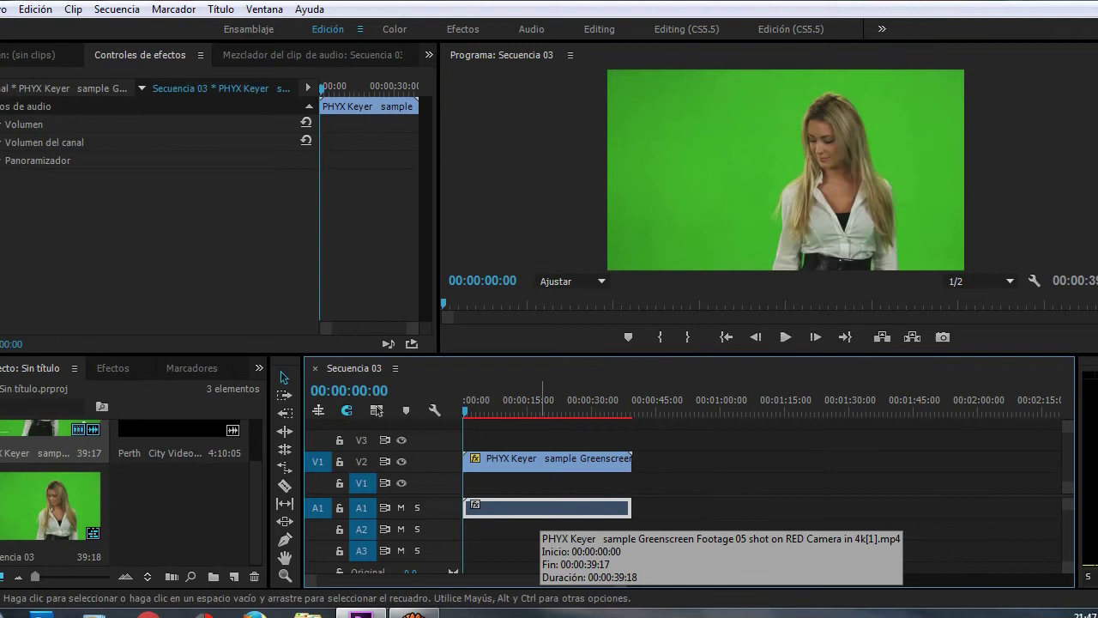
key("Delete")
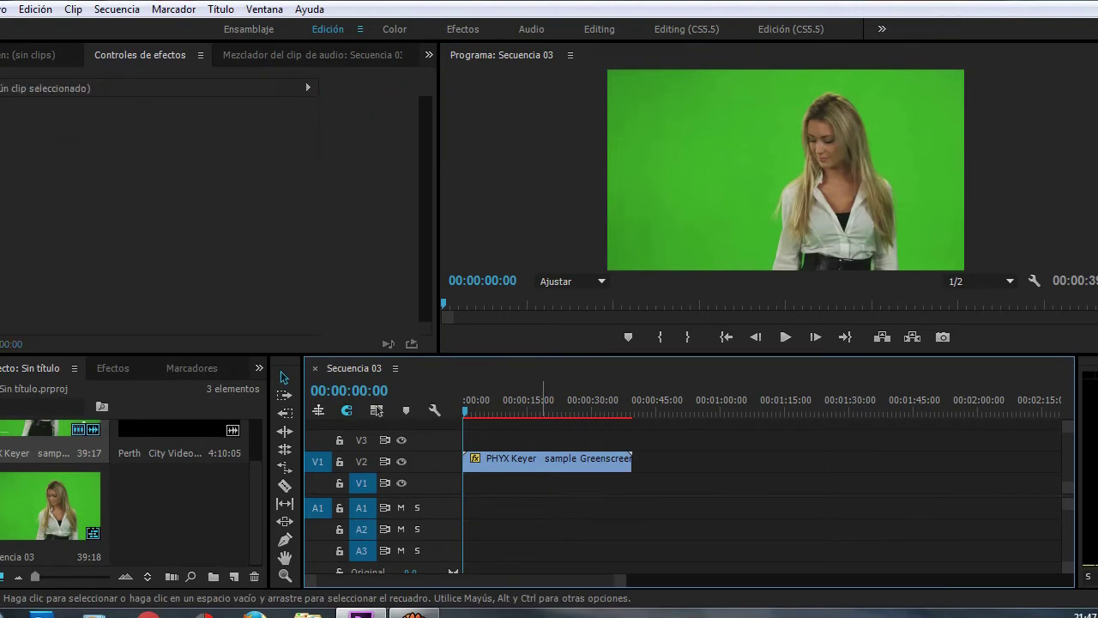
mouse_move(180, 433)
left_mouse_down()
mouse_move(515, 495)
mouse_move(496, 496)
left_mouse_up()
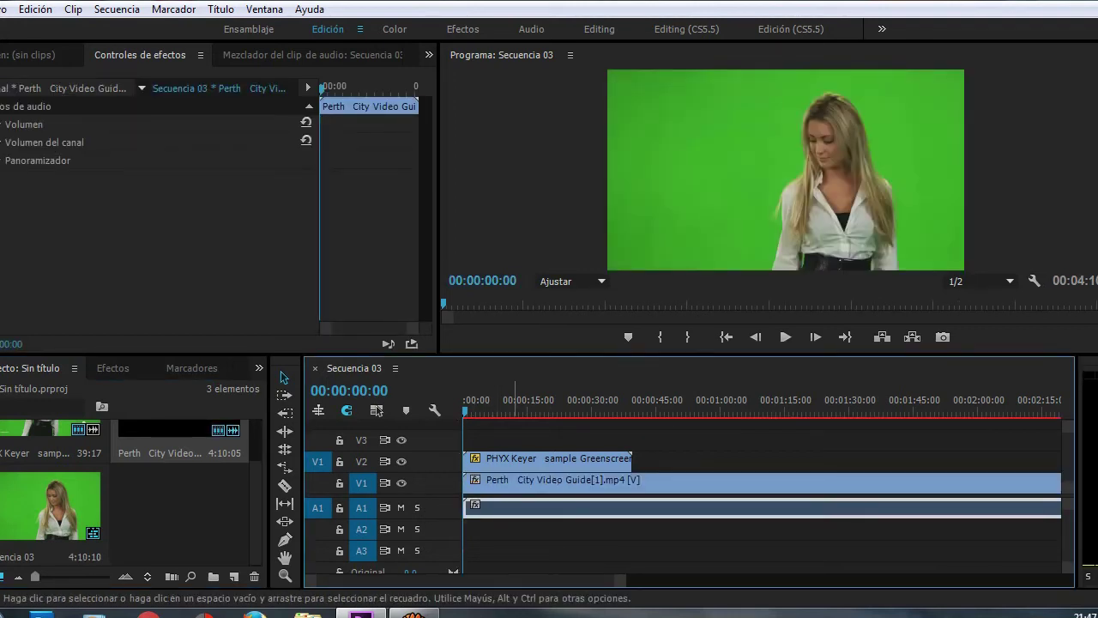
Remove the Perth clip's audio, shift it about 44 seconds later, enlarge it, and trim its start
key("Delete")
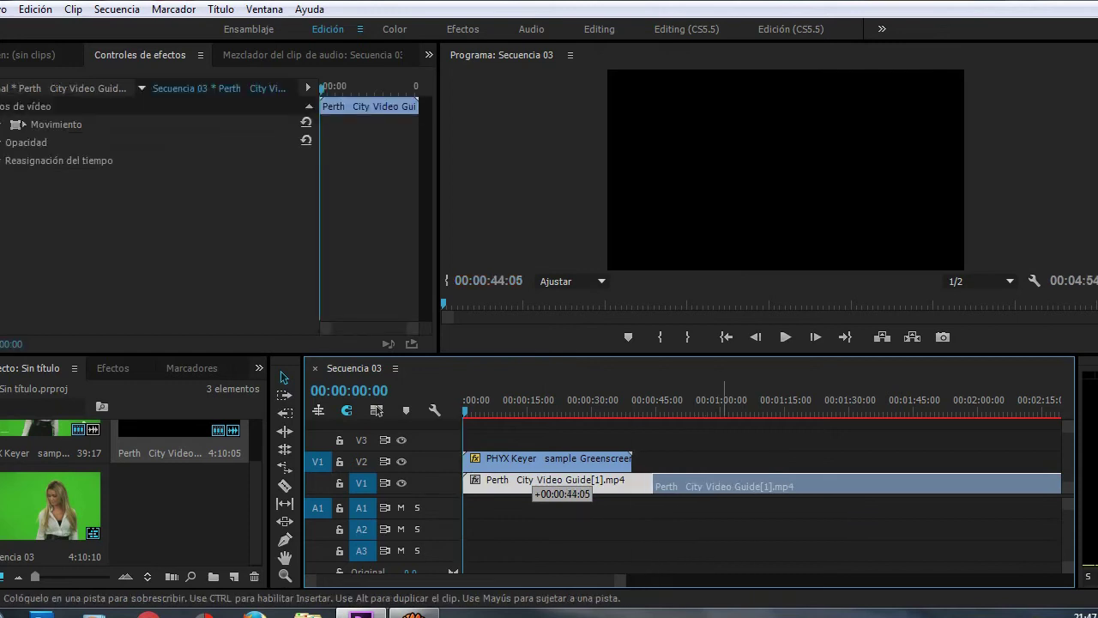
left_click_drag(536, 481, 725, 480)
left_click(785, 410)
left_click_drag(786, 410, 787, 411)
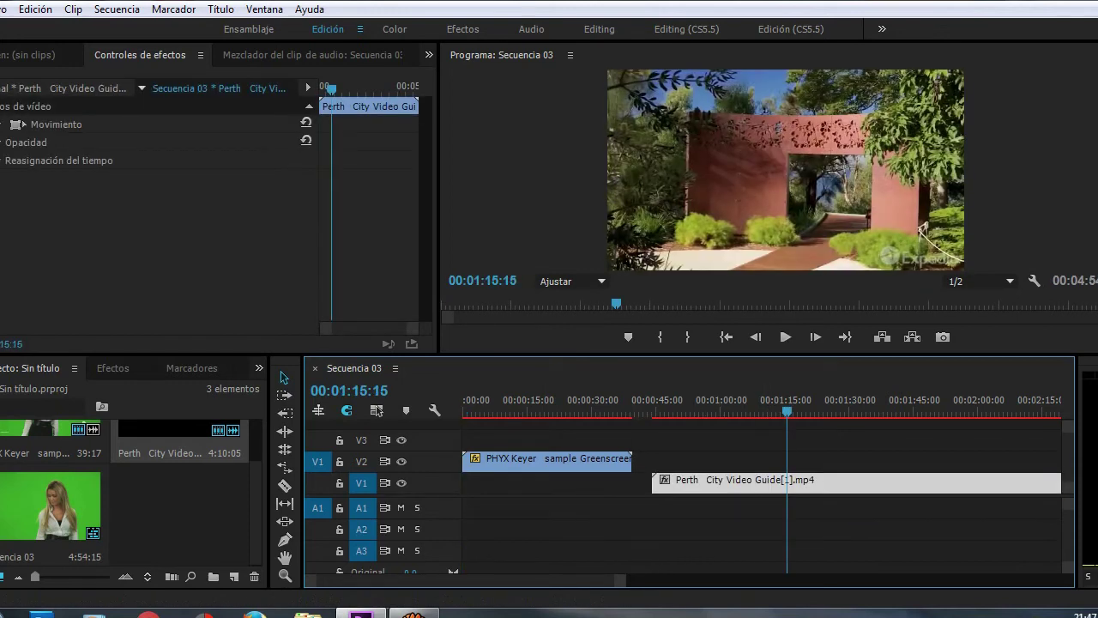
left_click(921, 226)
mouse_move(921, 225)
left_mouse_down()
mouse_move(954, 236)
mouse_move(942, 235)
left_mouse_up()
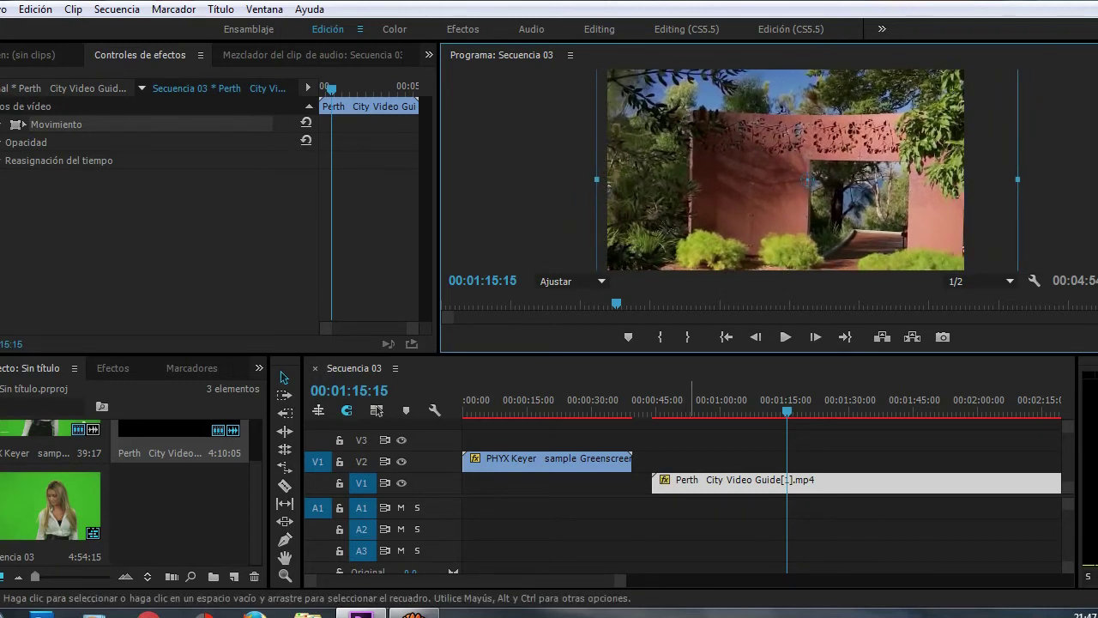
left_click_drag(655, 481, 755, 485)
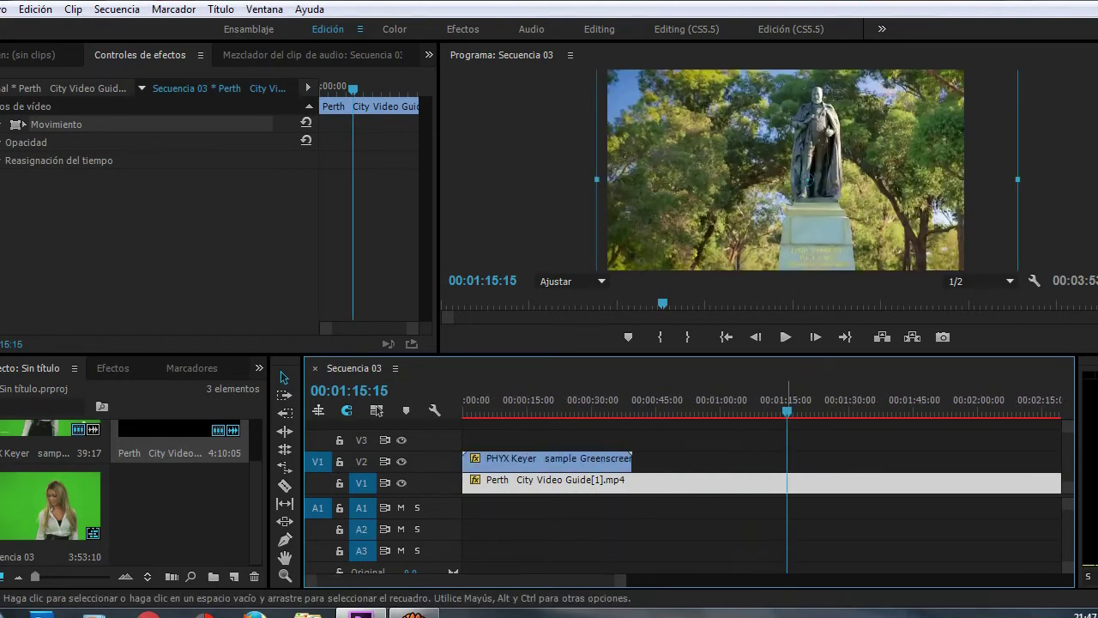
Razor the Perth clip where the green-screen clip ends and delete the leftover piece
key("c")
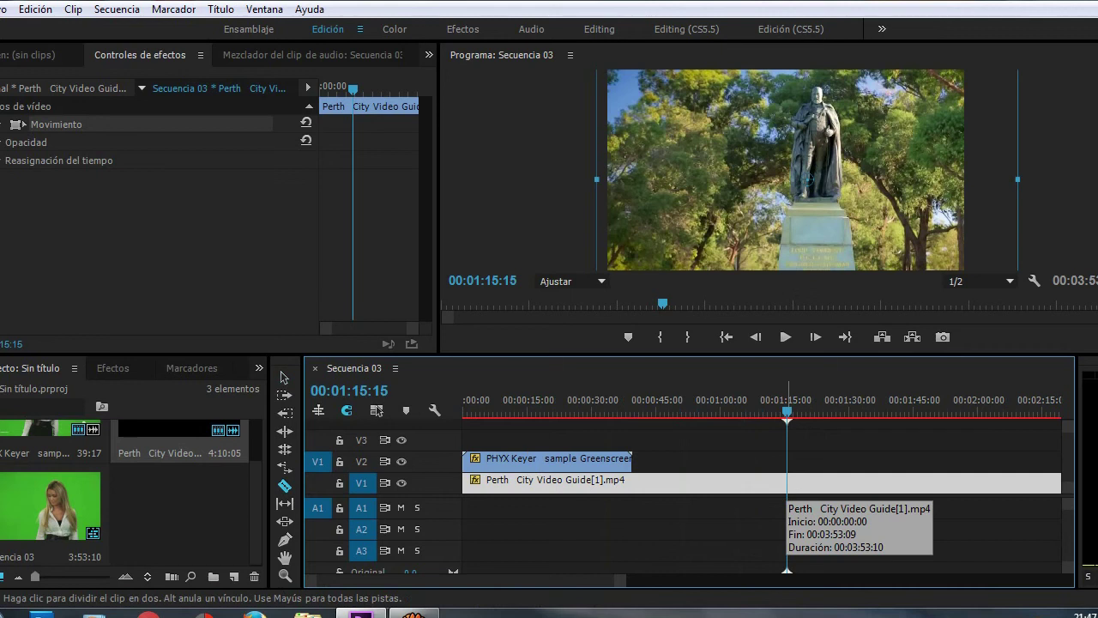
left_click(632, 480)
key("a")
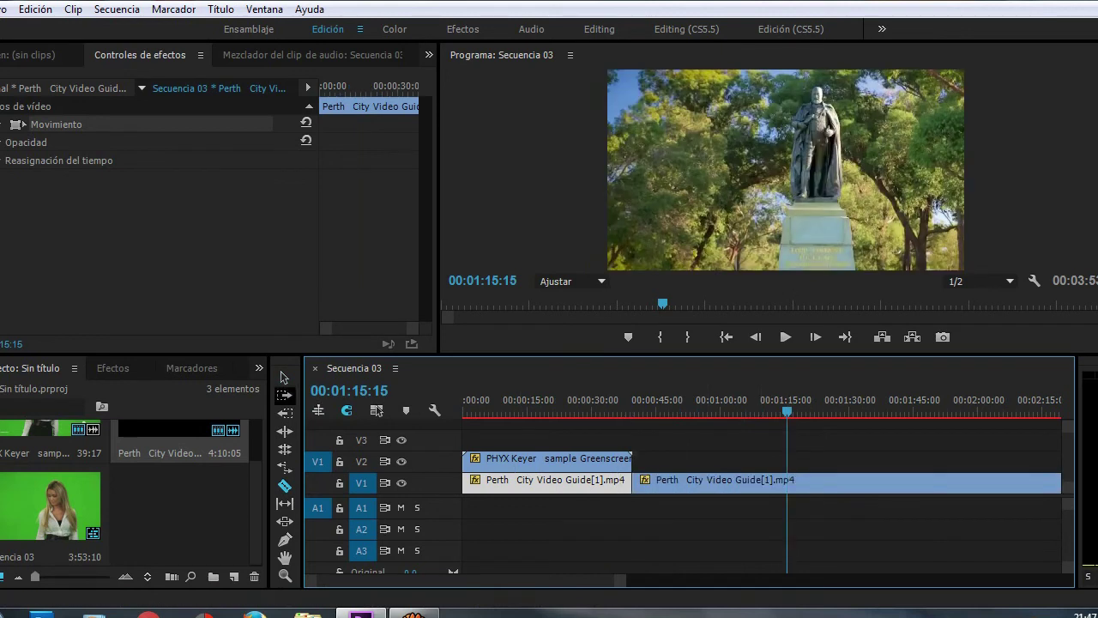
key("v")
left_click(719, 483)
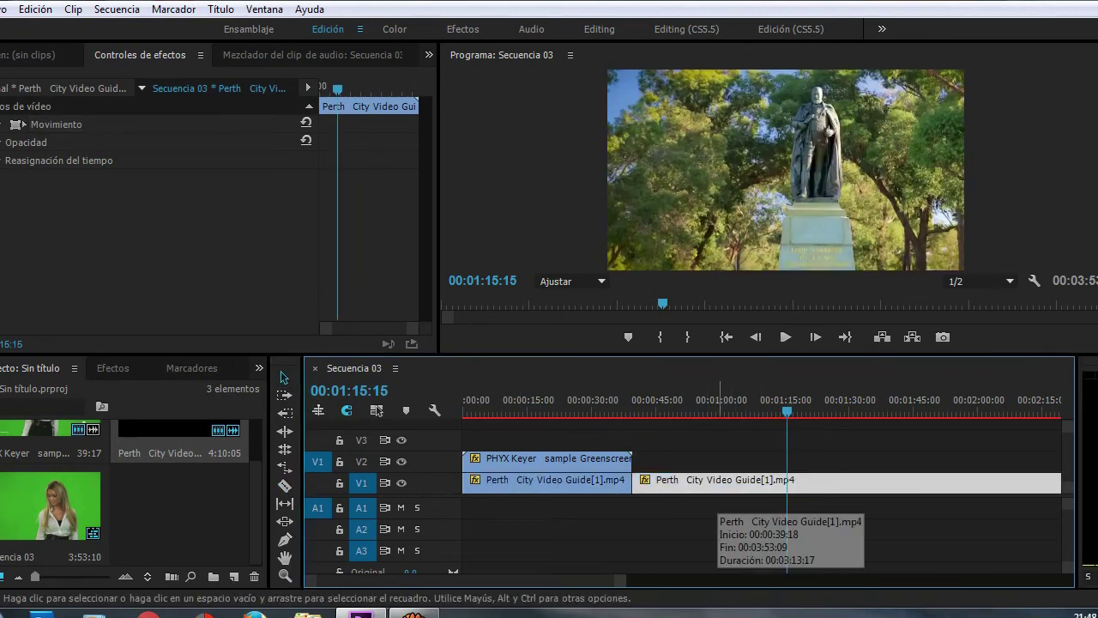
key("Delete")
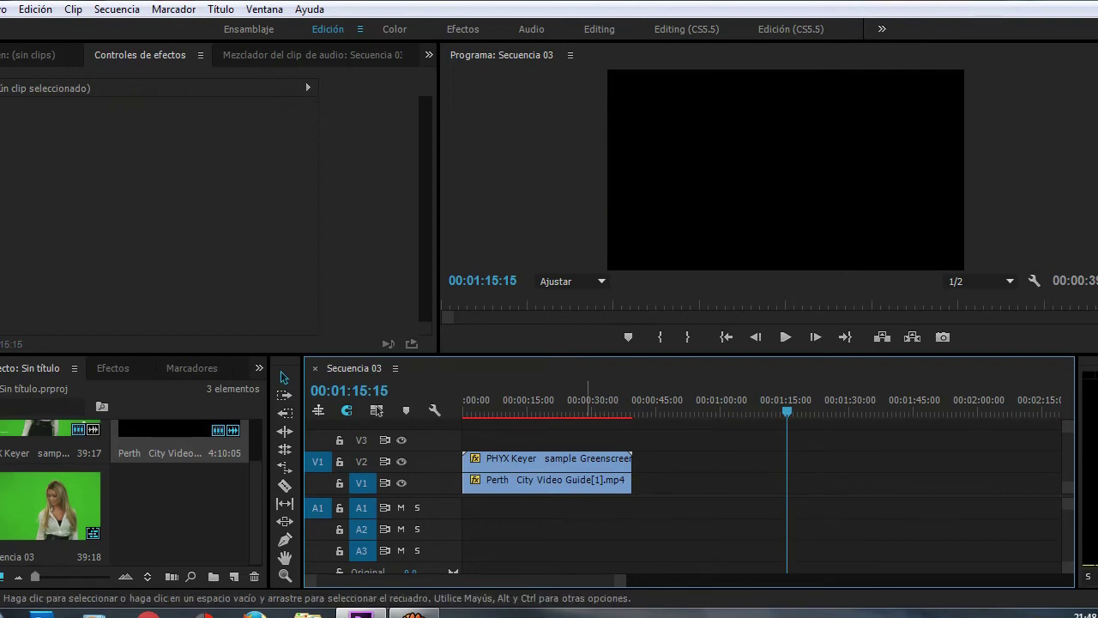
left_click(559, 458)
Drag Incrustación ultra from Efectos de vídeo > Clave onto the PHYX Keyer clip at 00:00:14:00
left_click_drag(560, 404, 524, 403)
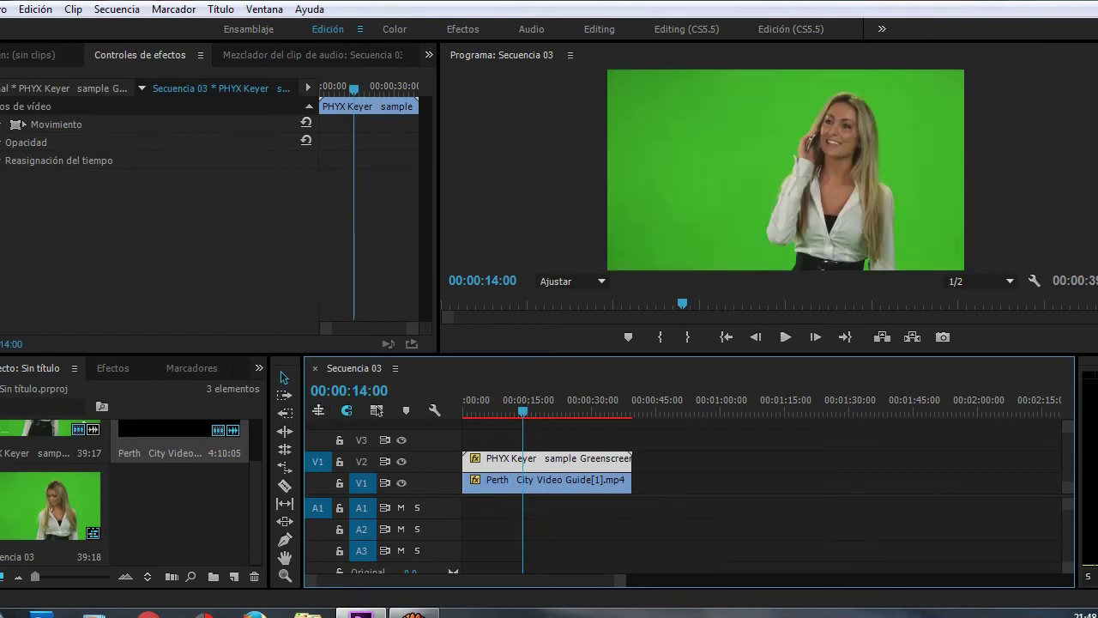
key("shift+7")
scroll(129, 487, "up", 5)
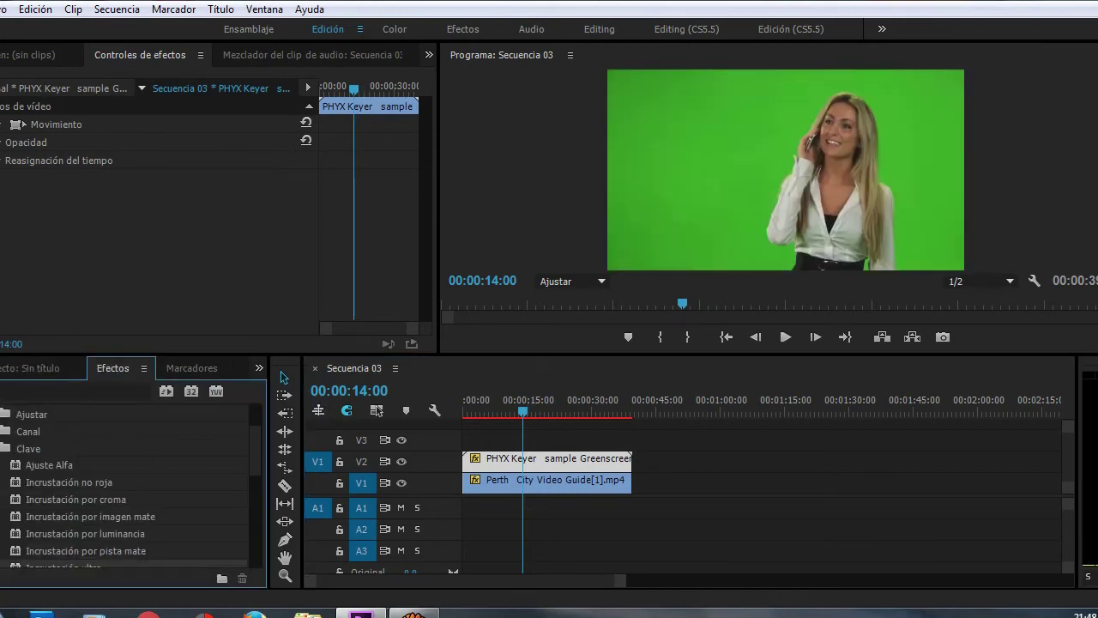
left_click(2, 414)
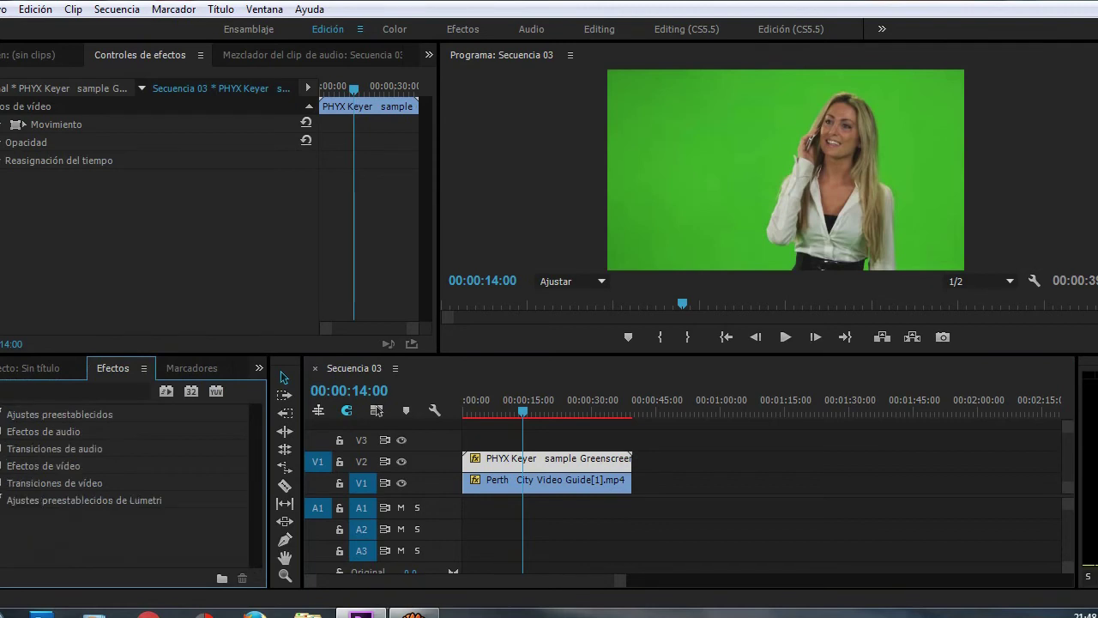
left_click(1, 466)
scroll(129, 489, "down", 1)
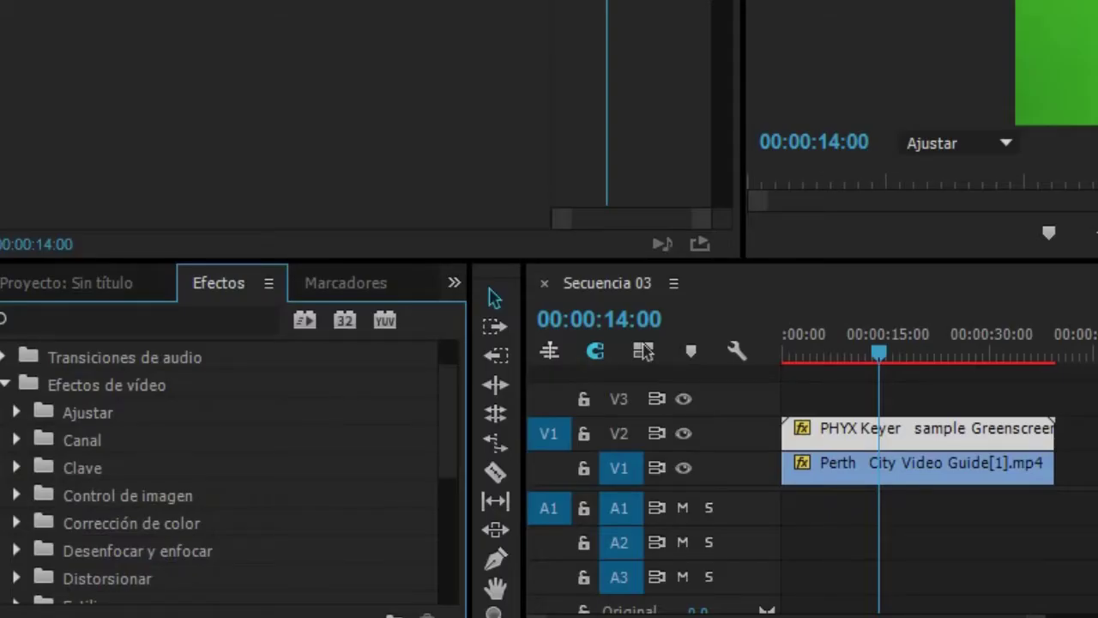
left_click(15, 467)
scroll(219, 472, "down", 2)
scroll(219, 472, "down", 1)
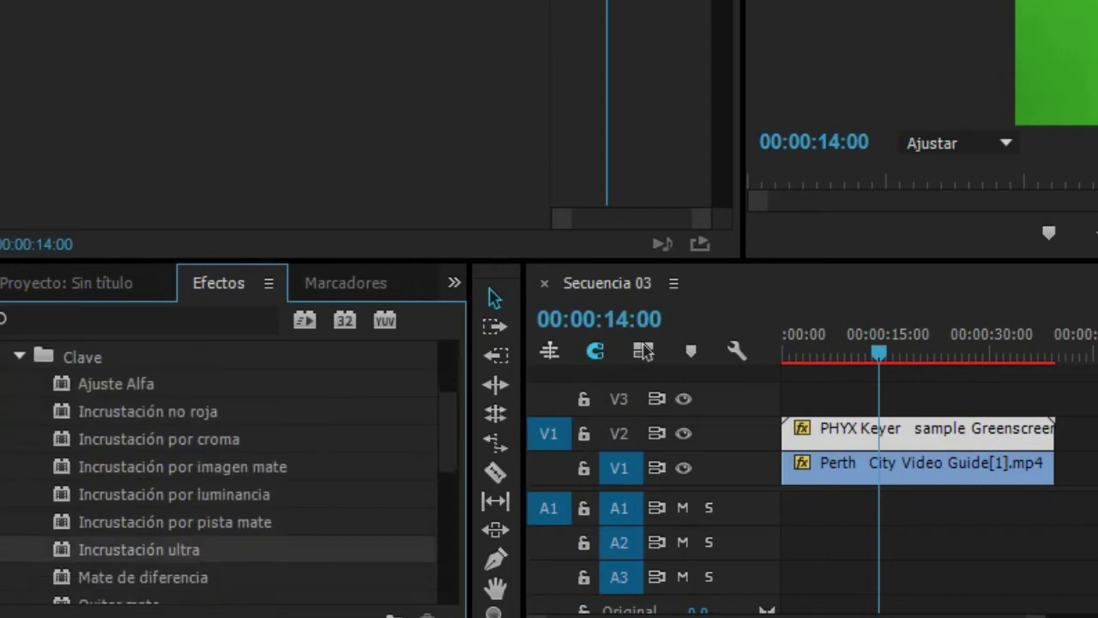
scroll(218, 471, "down", 1)
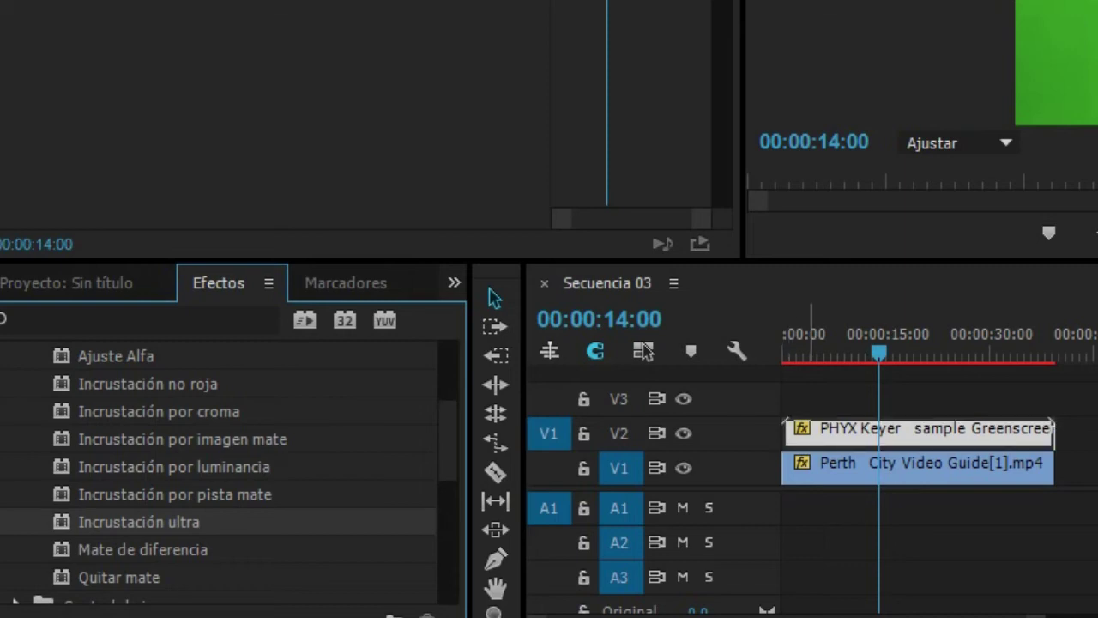
left_click_drag(138, 522, 918, 433)
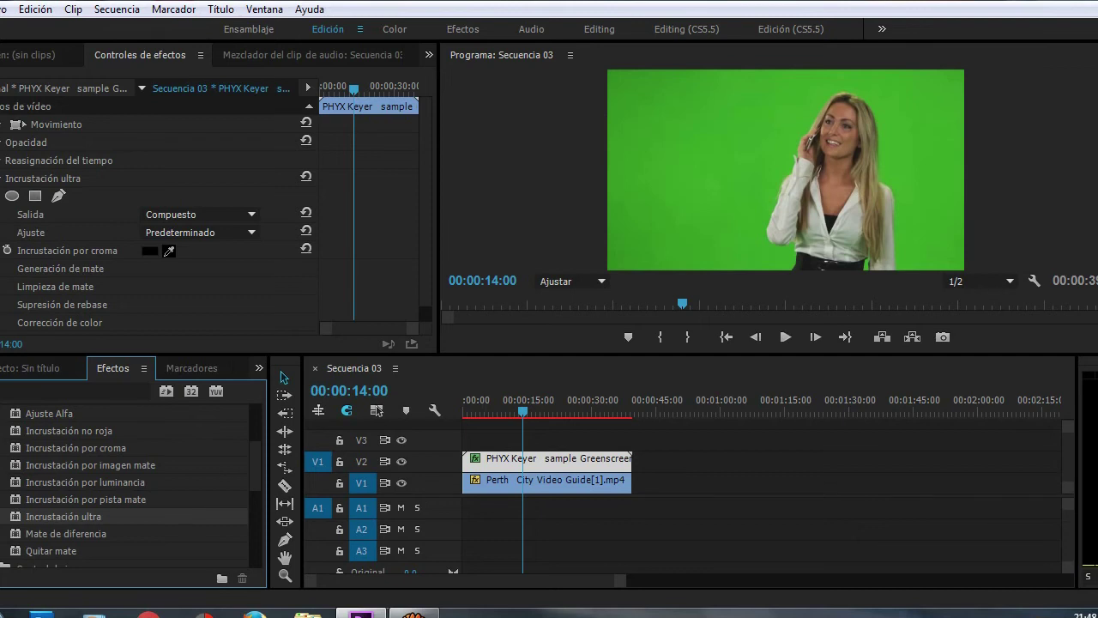
Sample the green backdrop with the Incrustación ultra eyedropper, then return to the sequence start
left_click(168, 251)
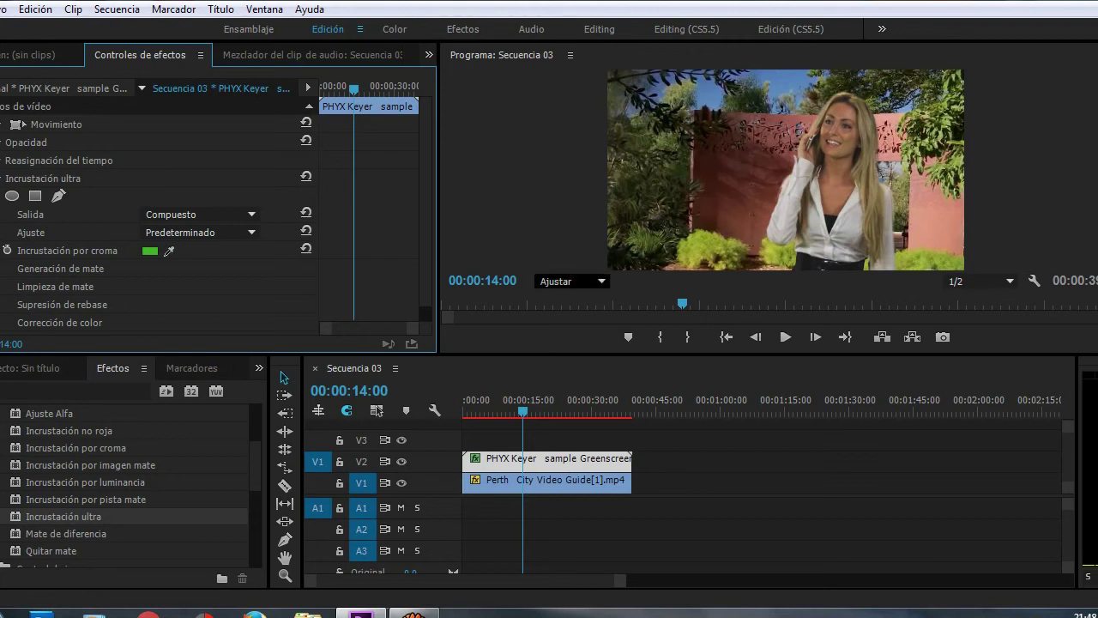
key("shift+1")
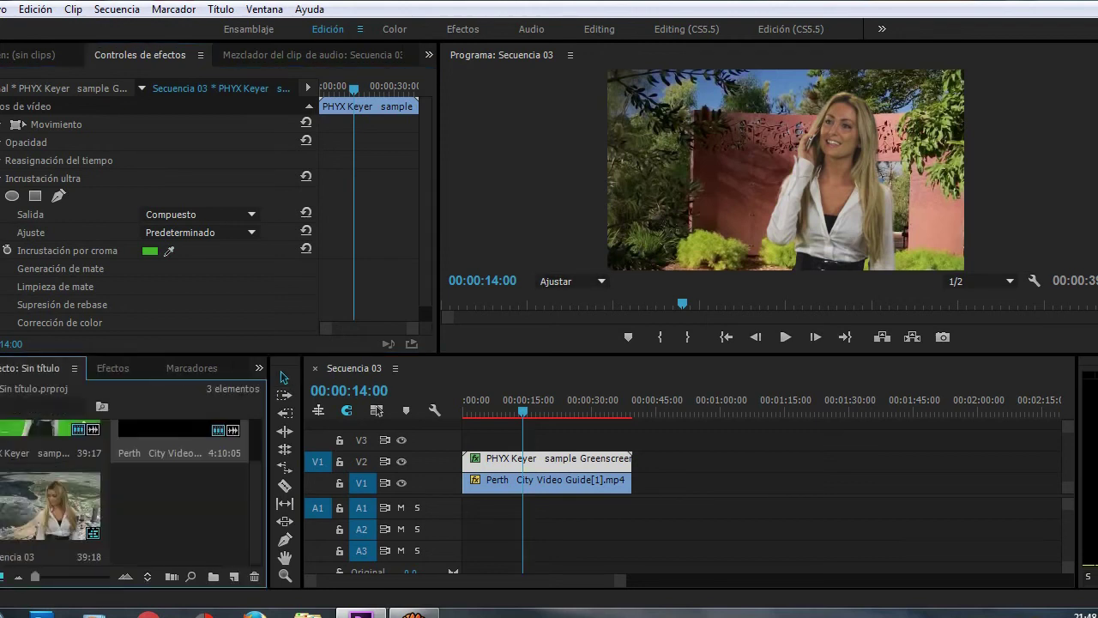
key("shift+3")
key("Home")
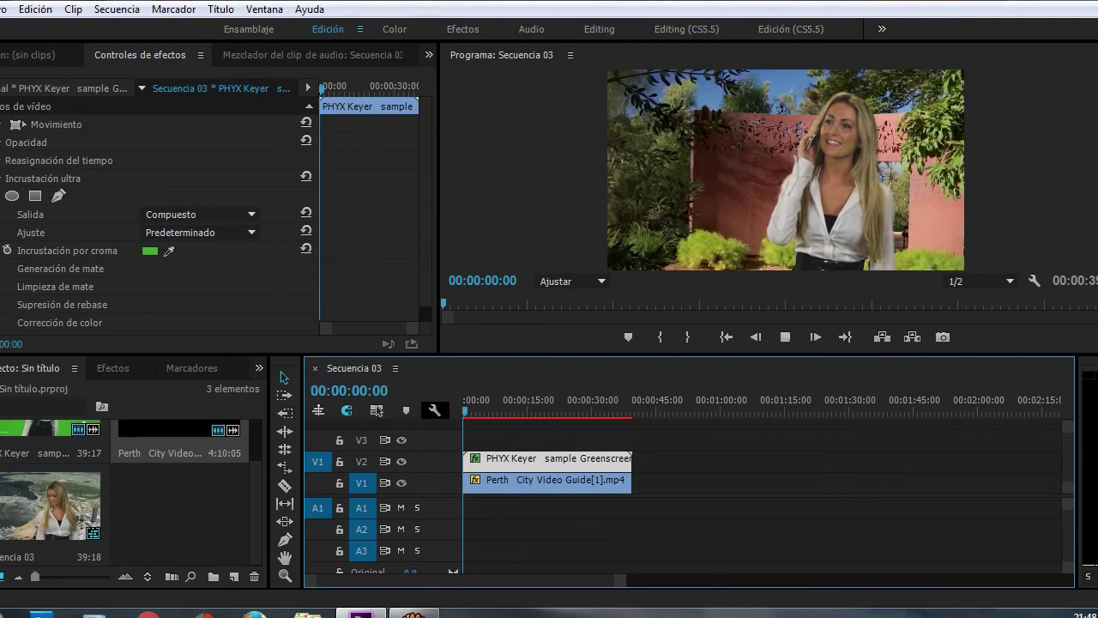
Play the keyed presenter over the Perth footage, stop, and jump back to the start
key("space")
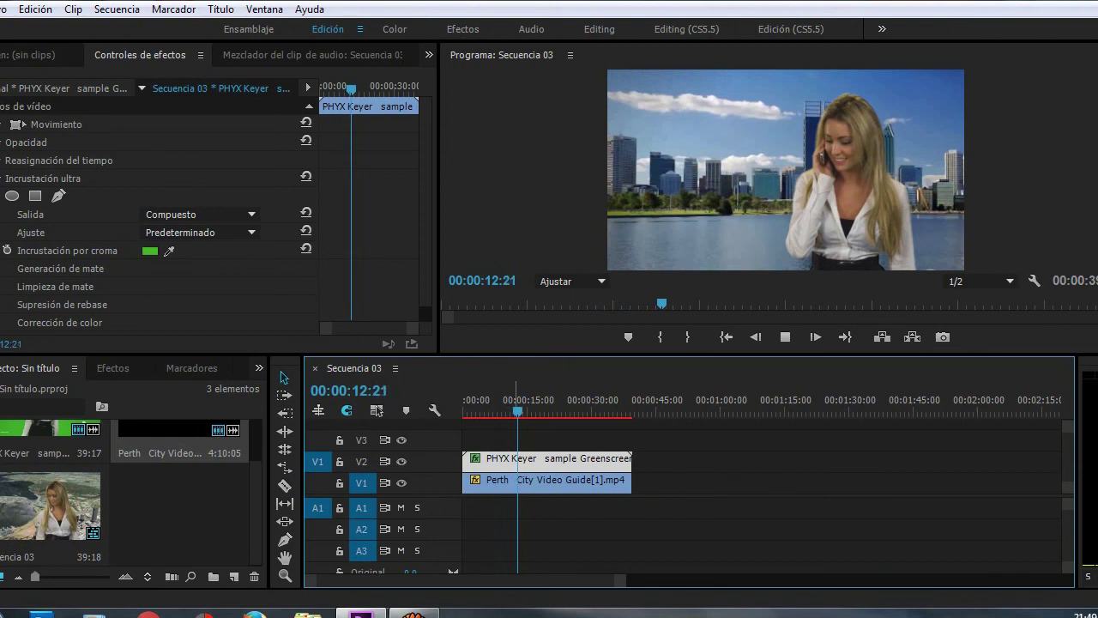
key("space")
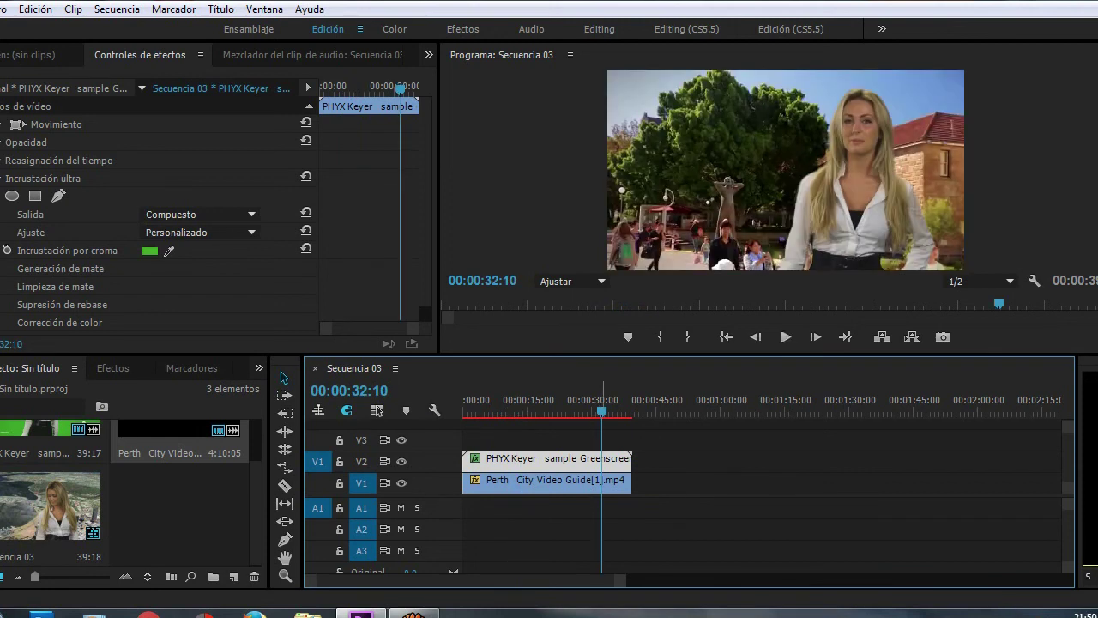
key("Home")
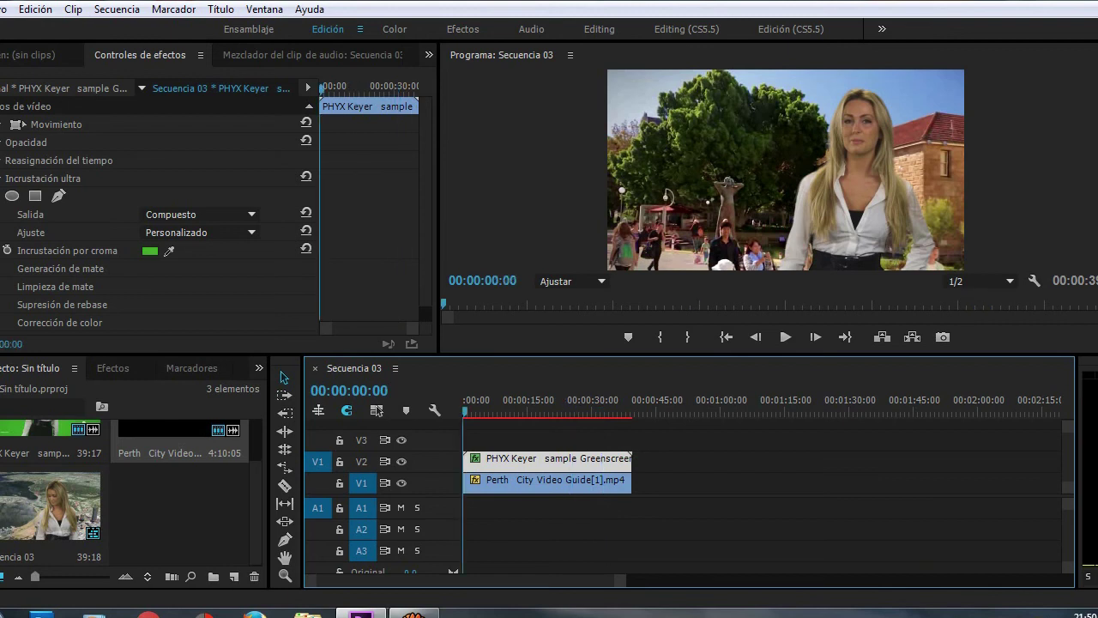